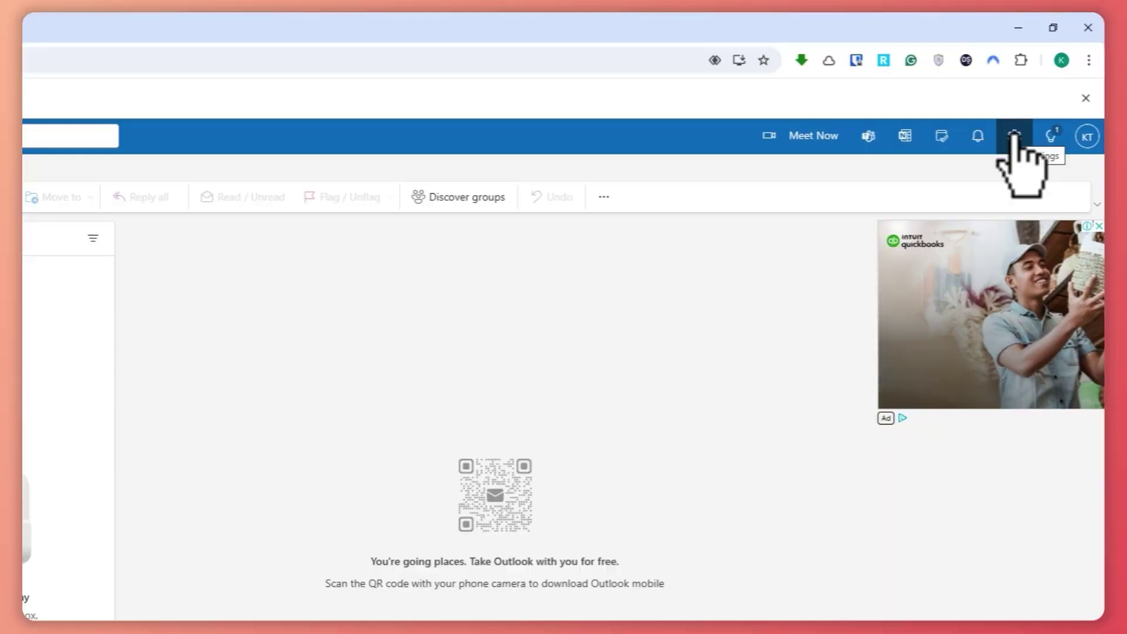
Go from Outlook's mail settings to the Automatic replies page
click(1014, 136)
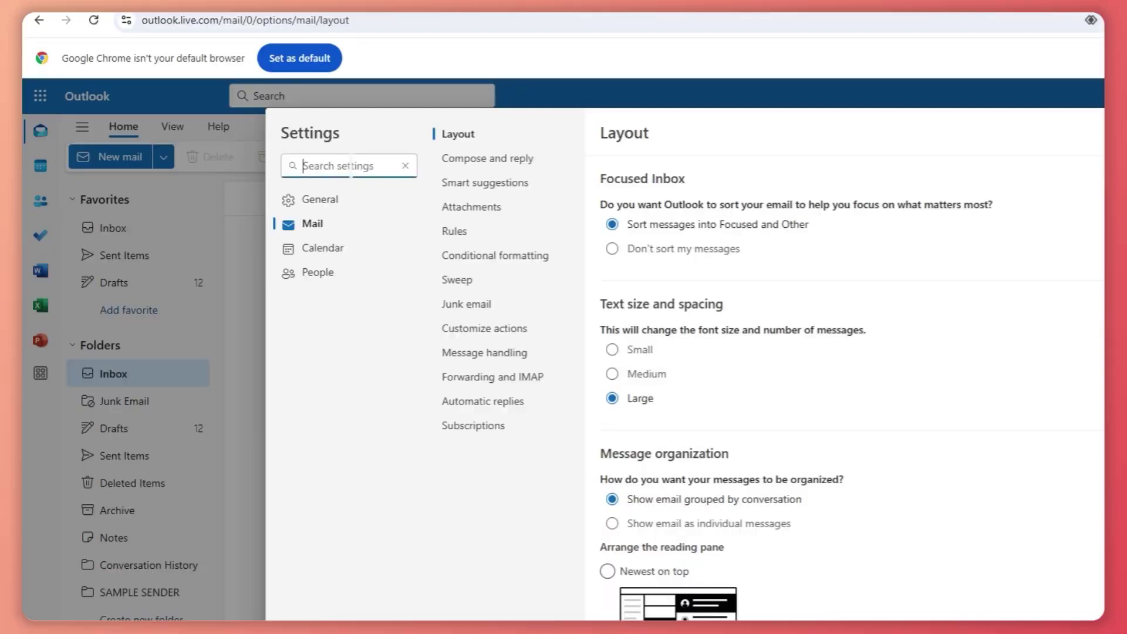
text(AUTO)
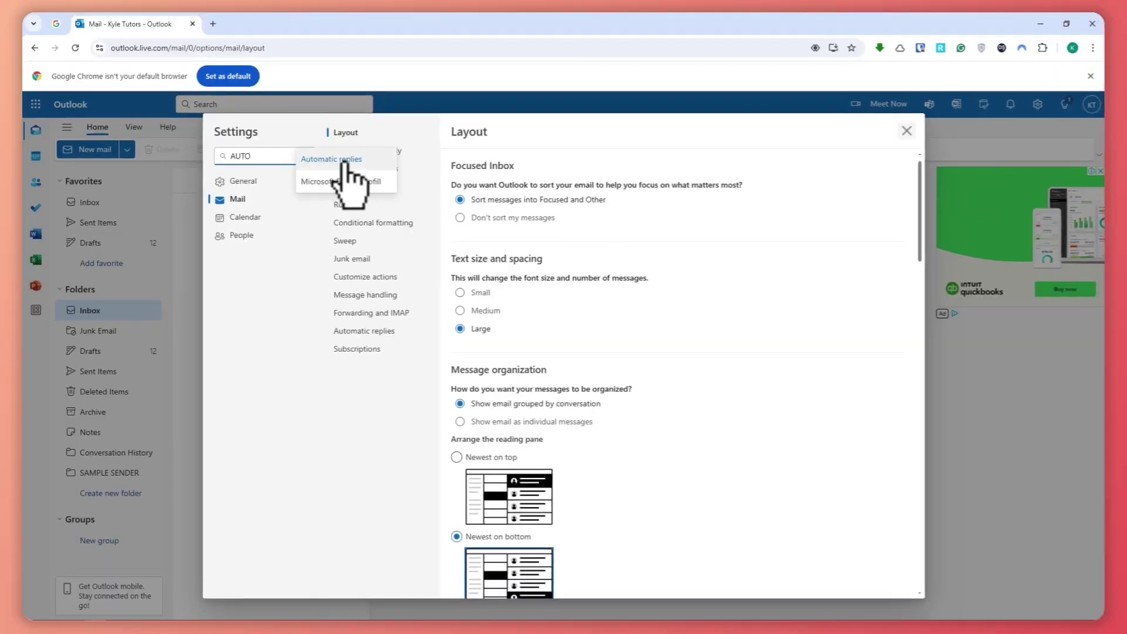
click(343, 163)
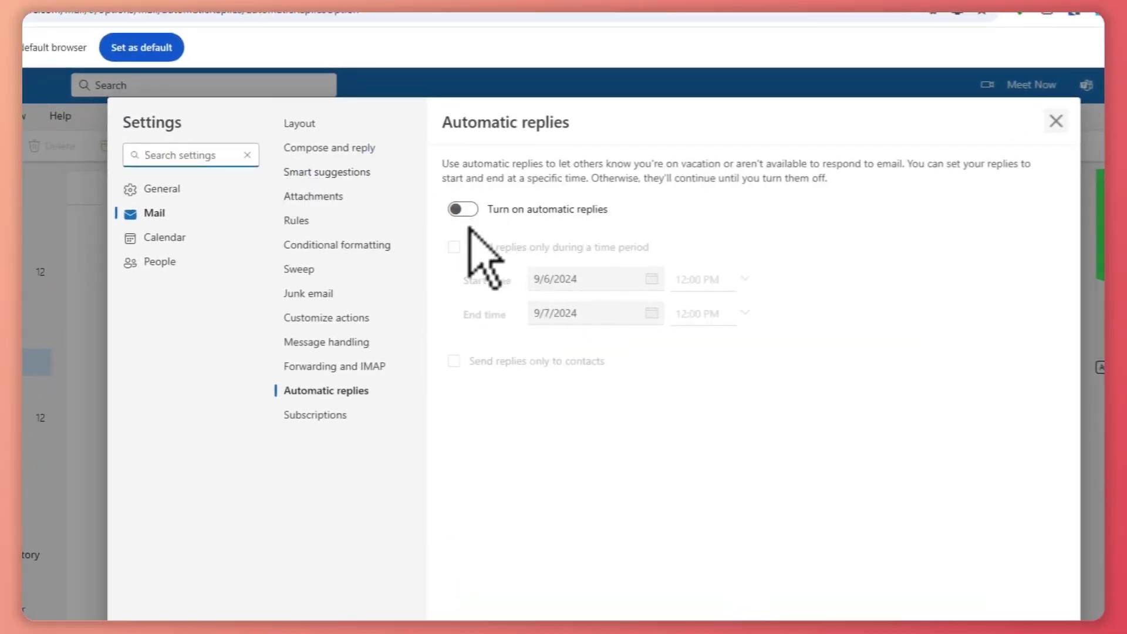
Turn on automatic replies and limit them to 9/6/2024–9/7/2024
click(462, 210)
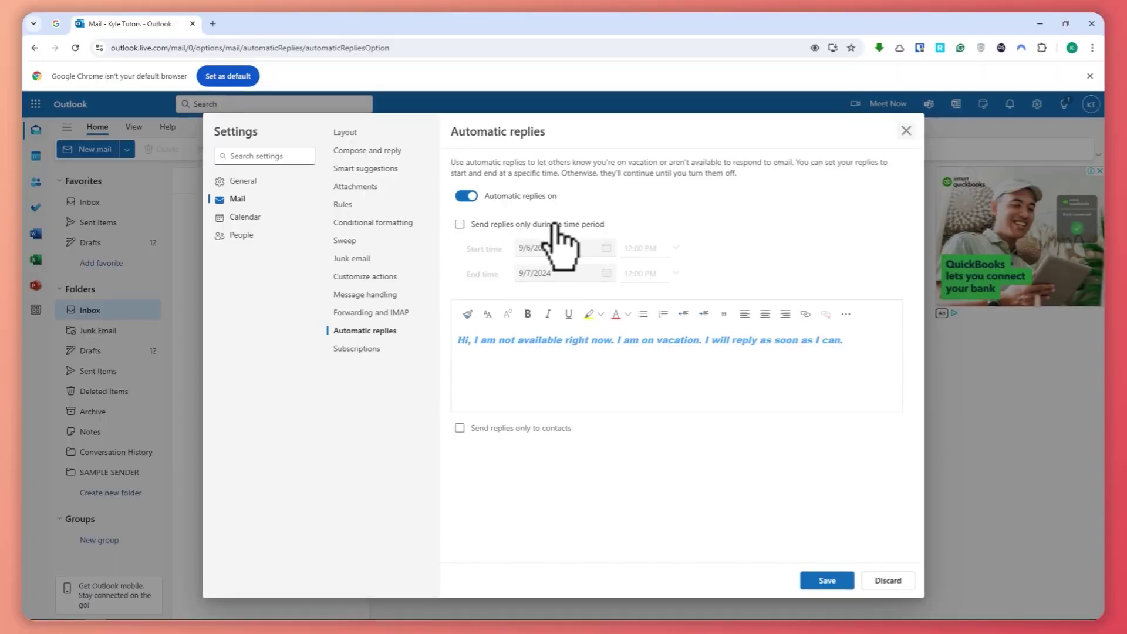
click(542, 224)
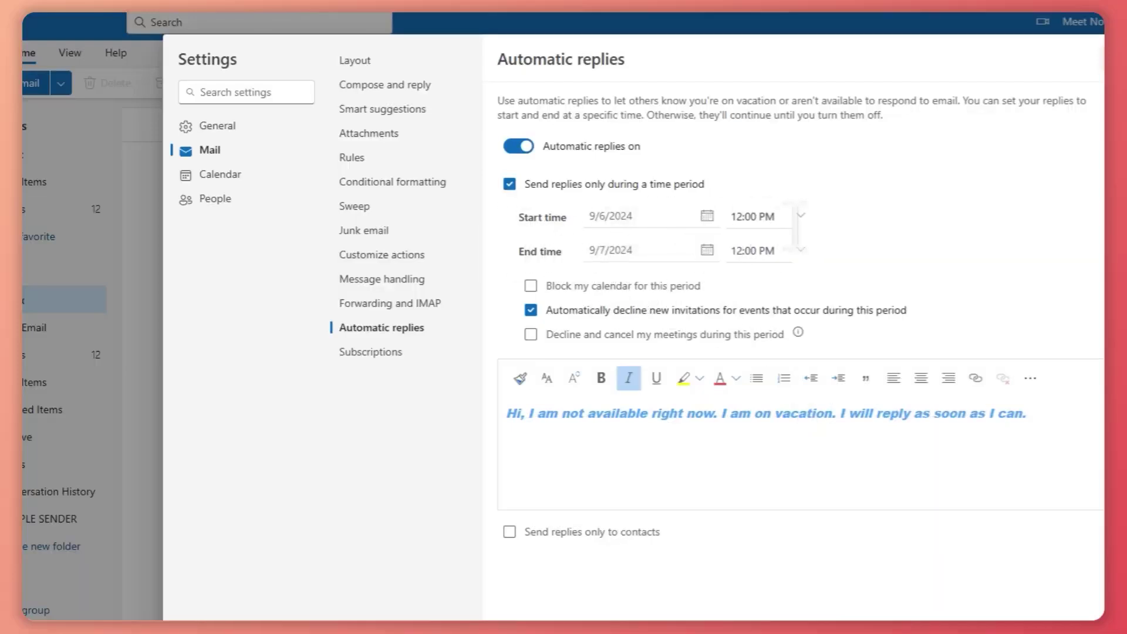
click(706, 216)
click(710, 291)
click(706, 251)
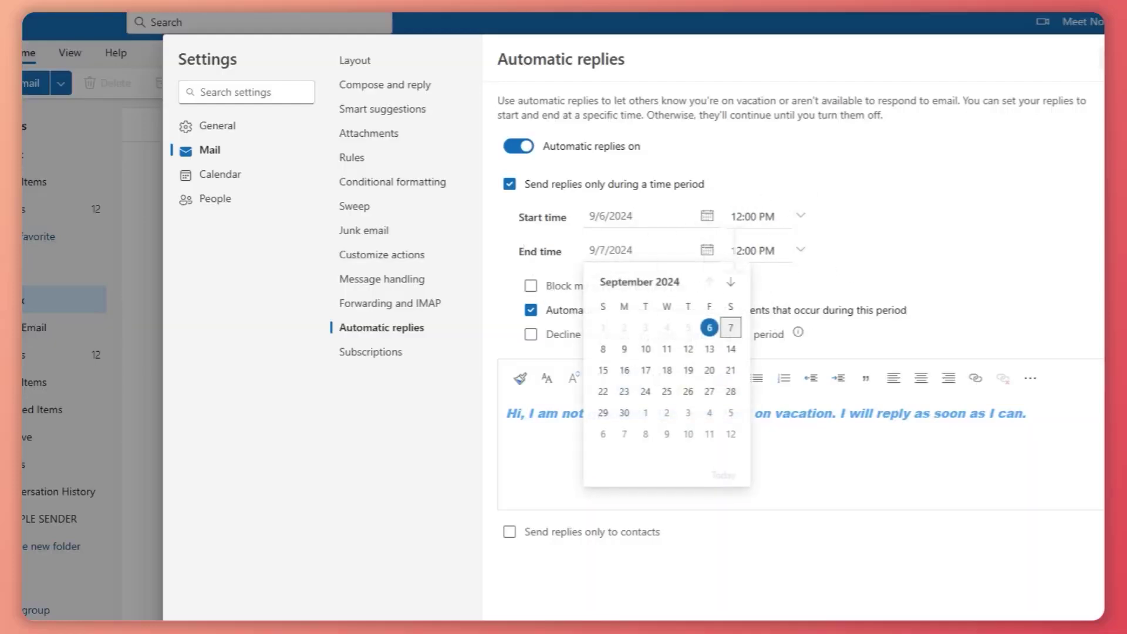
click(763, 255)
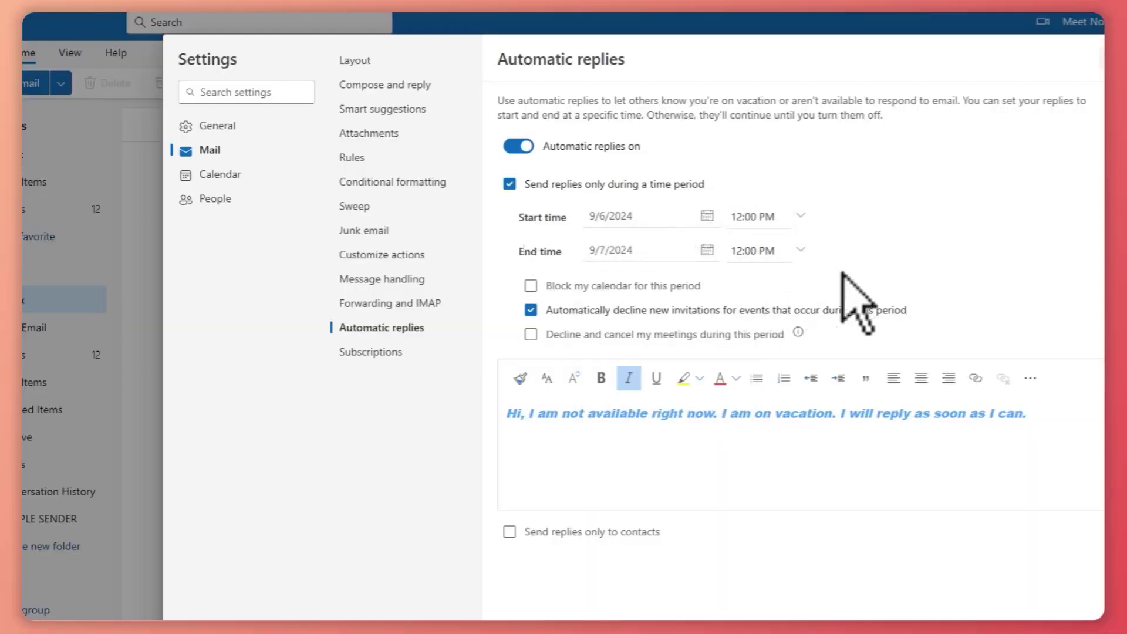
Block the calendar for 9/6–9/7/2024 and decline and cancel meetings in that period
click(602, 287)
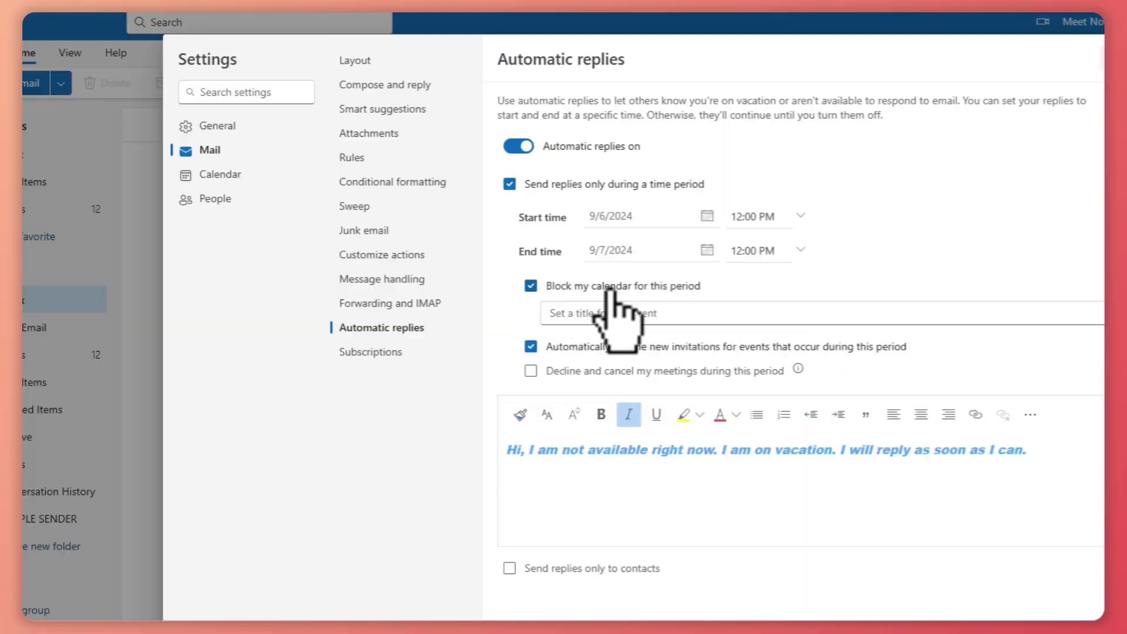
click(670, 312)
click(462, 346)
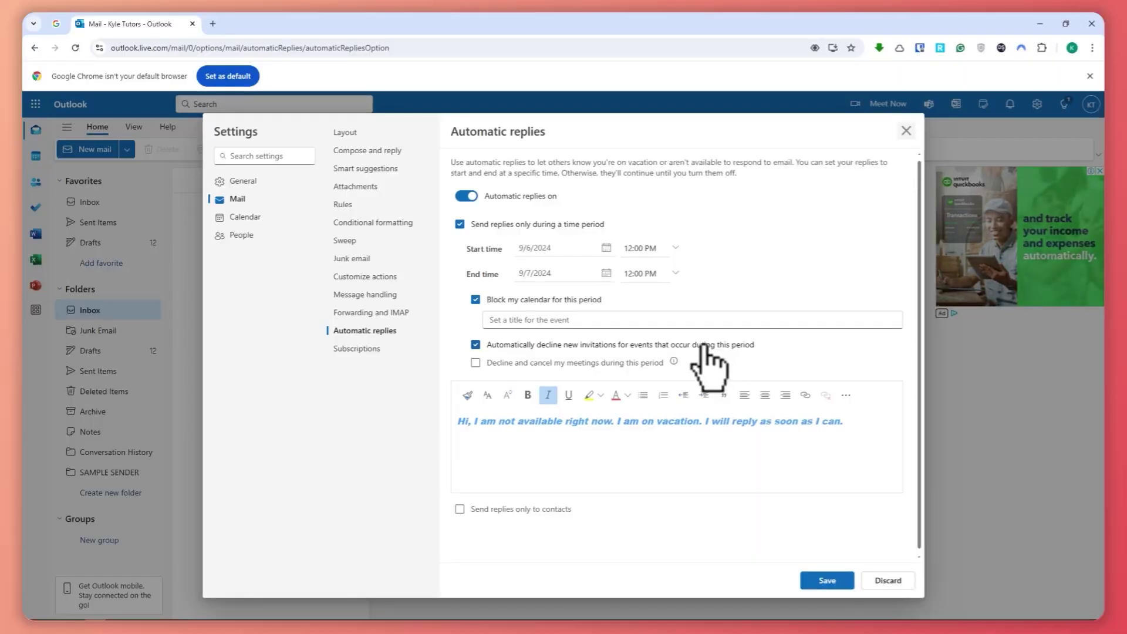
click(532, 363)
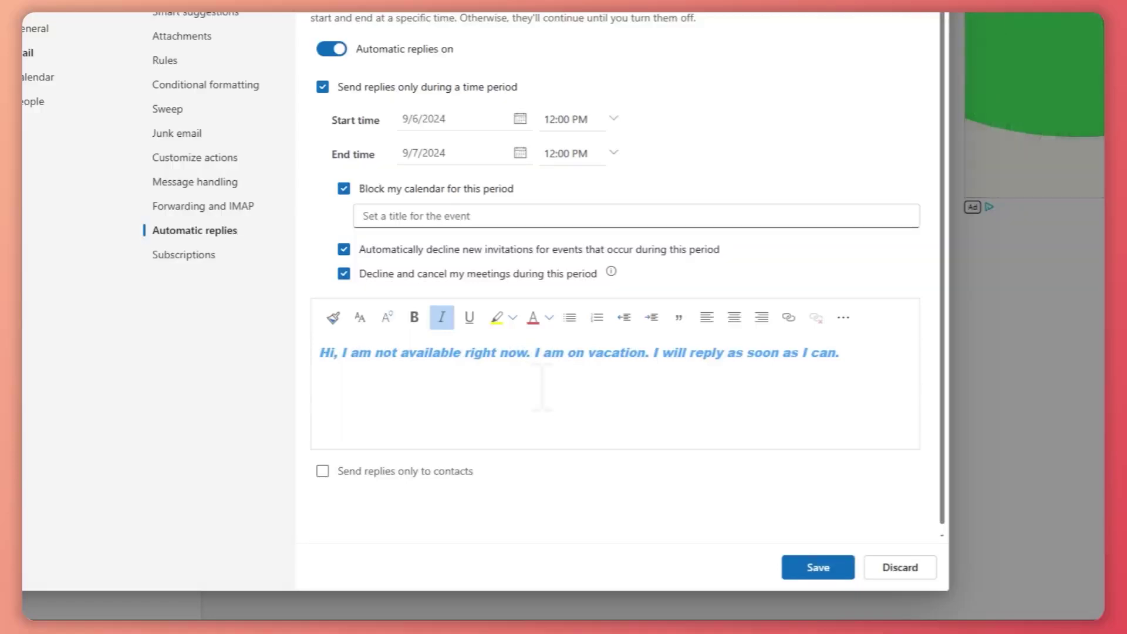
Select the whole vacation message, make it bold, then underline it
drag(839, 352, 322, 354)
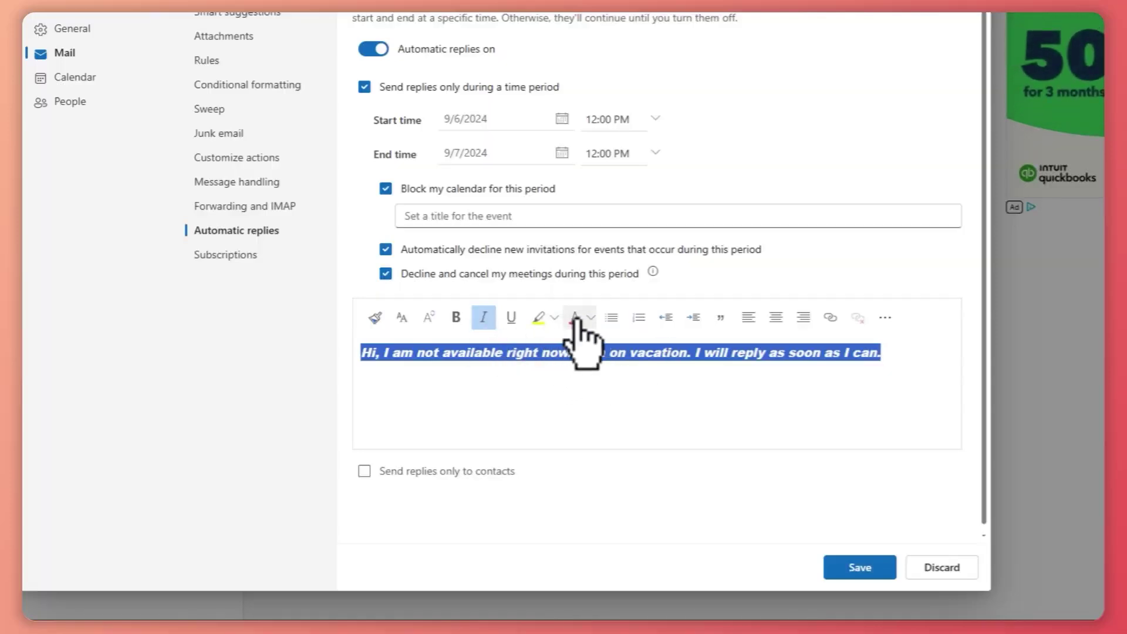
click(457, 317)
click(480, 361)
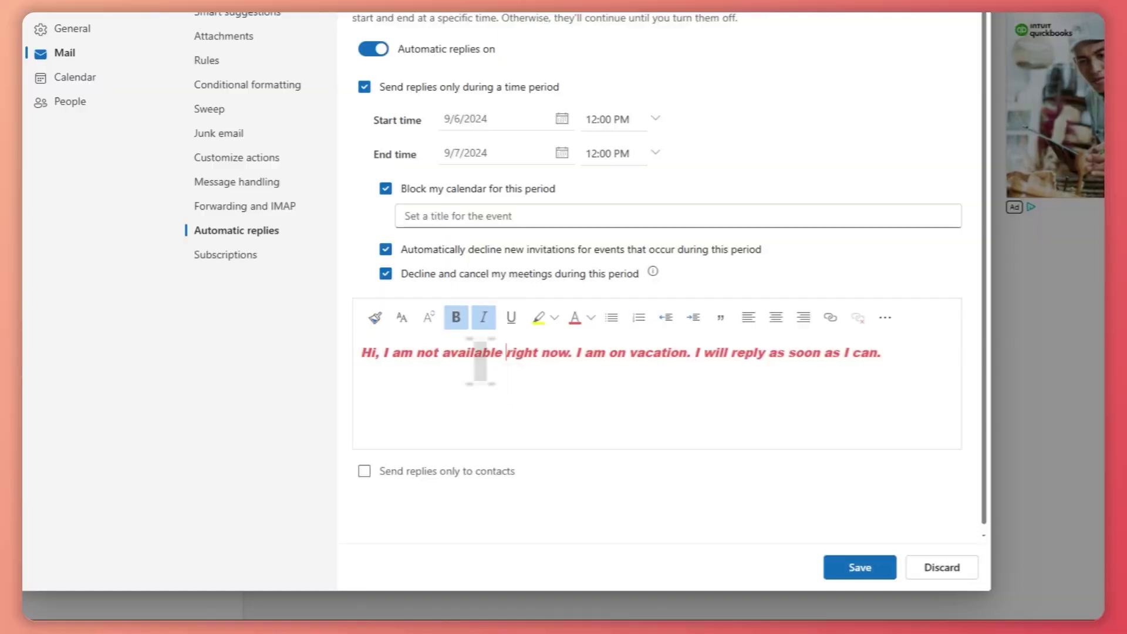
drag(823, 352, 304, 352)
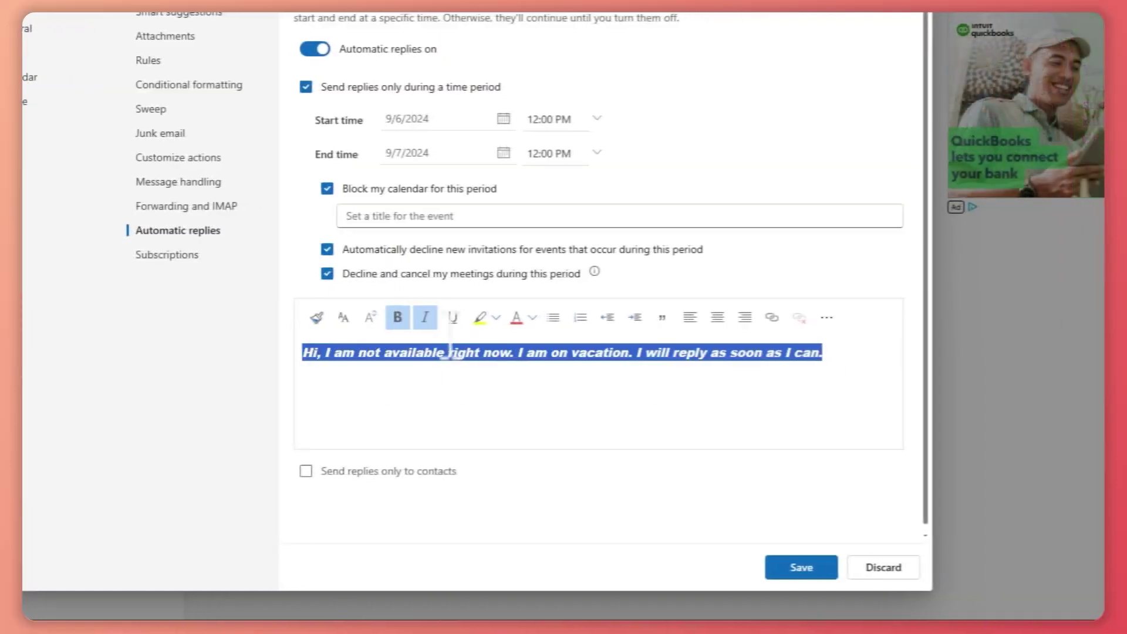
click(453, 317)
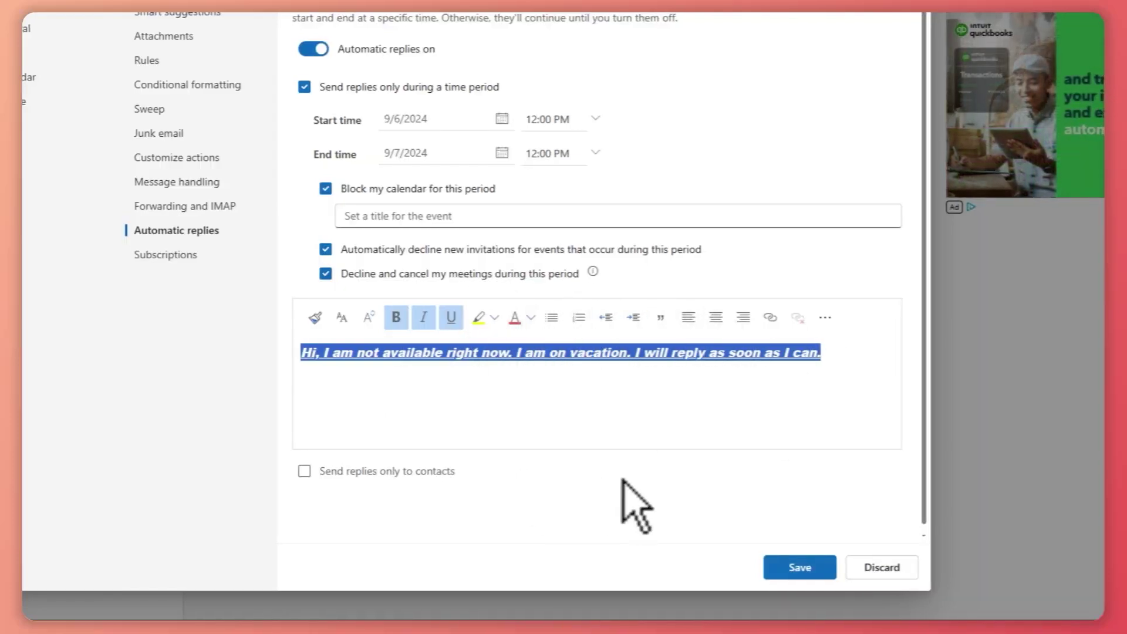
click(343, 472)
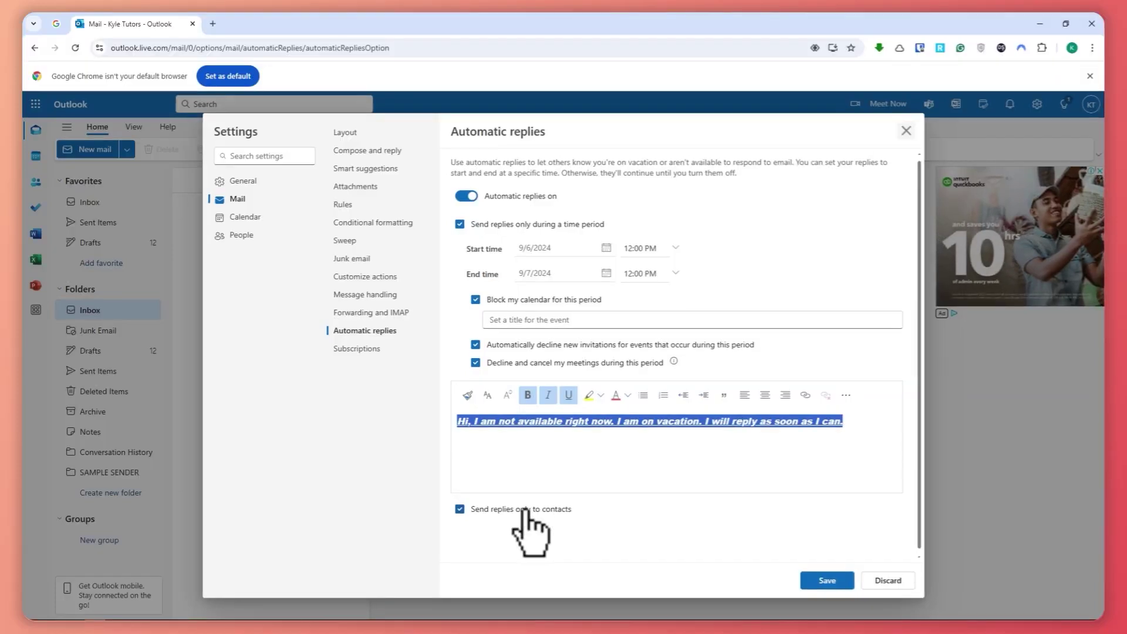
click(460, 510)
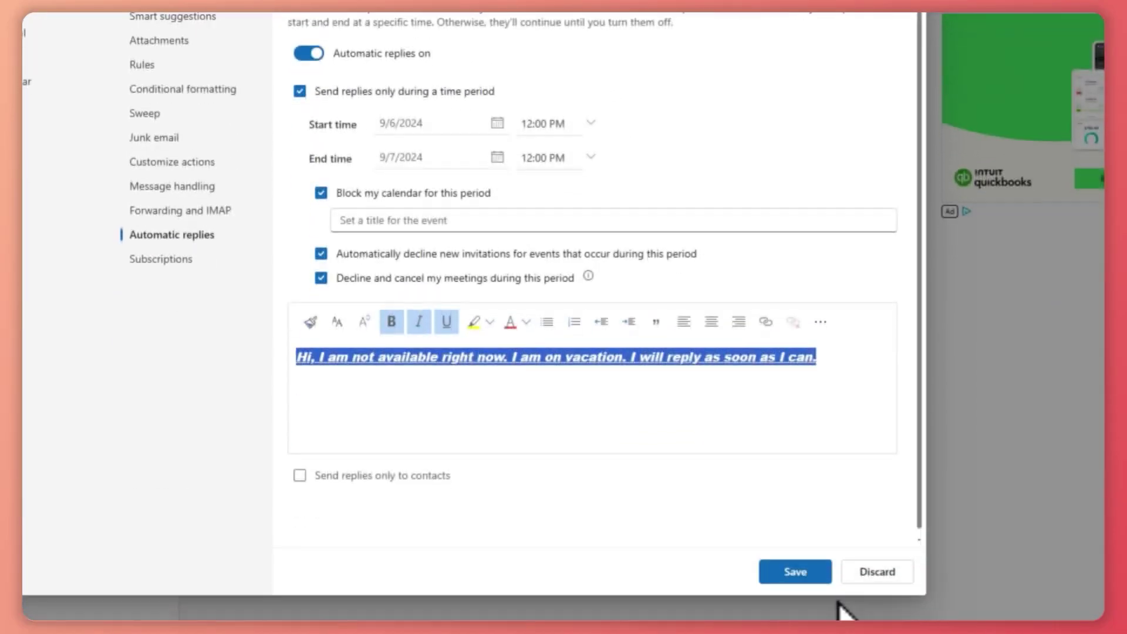
Save the automatic reply settings with the Save button at the page bottom
click(788, 567)
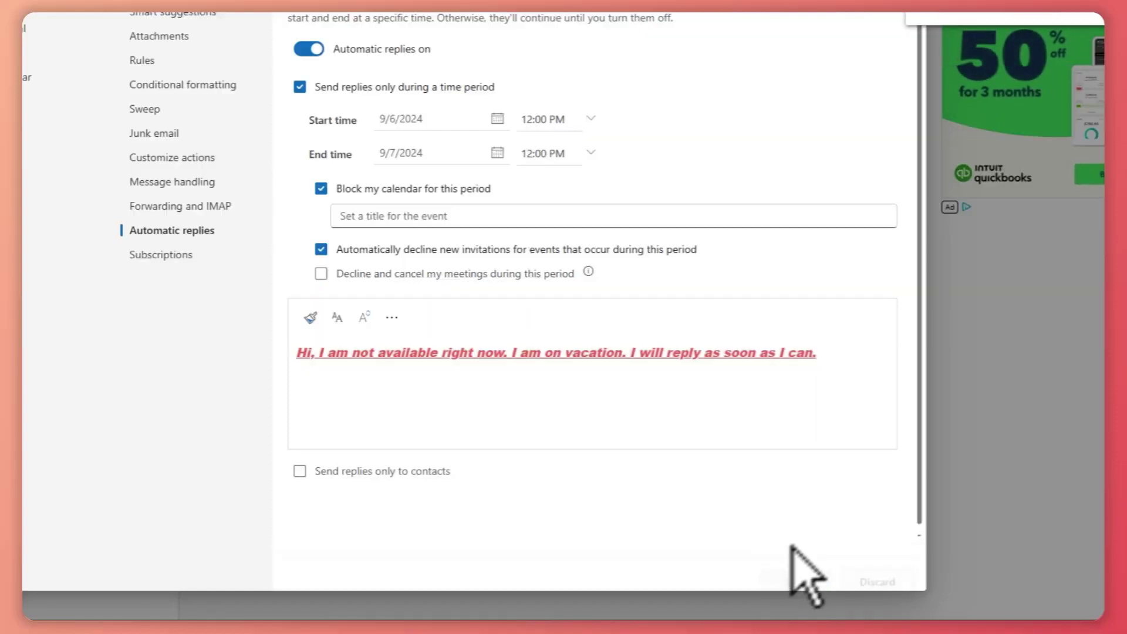